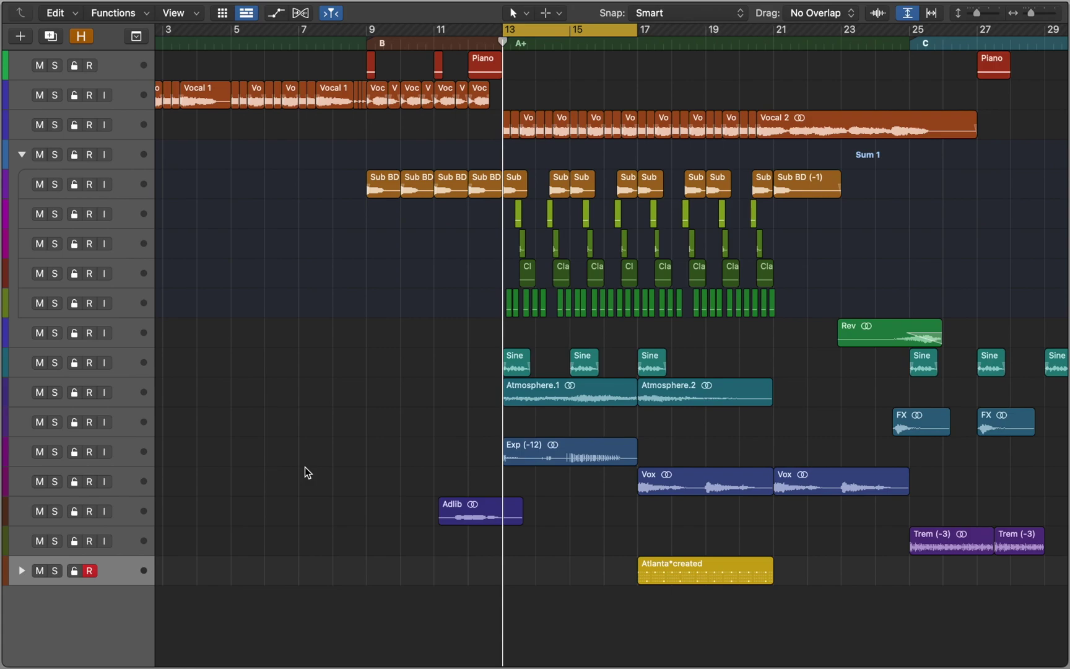
Step: Open the Atlanta kit, enable Enveloper, Bitcrusher, Tape Delay and Space D, and tune Cowbell down
{"action": "key", "text": "i"}
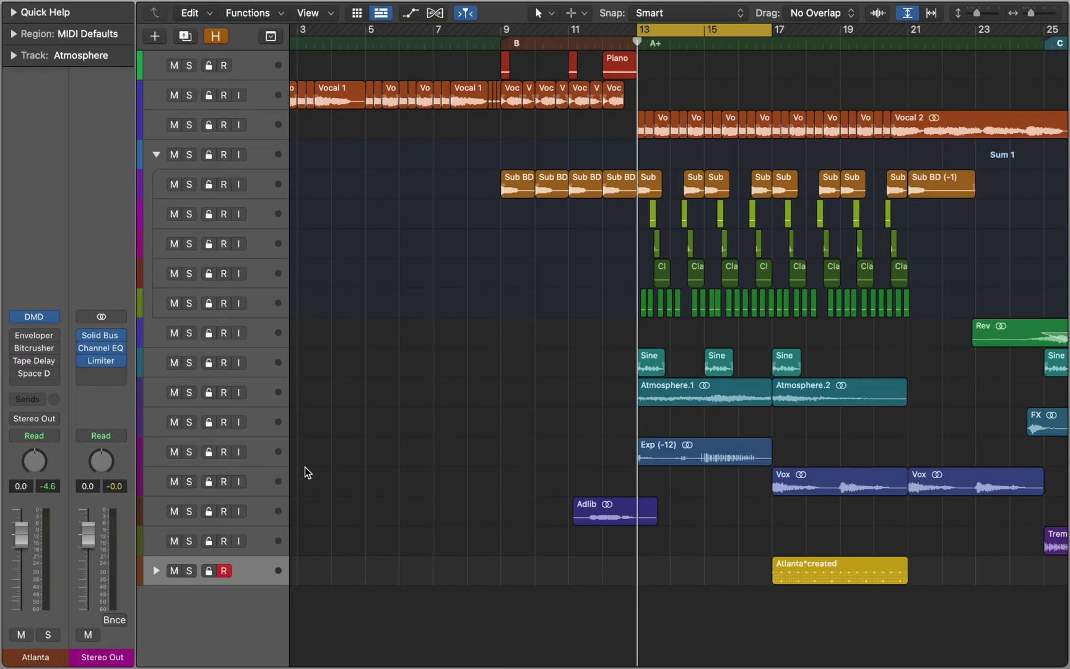
{"action": "left_click", "coordinate": [31, 316]}
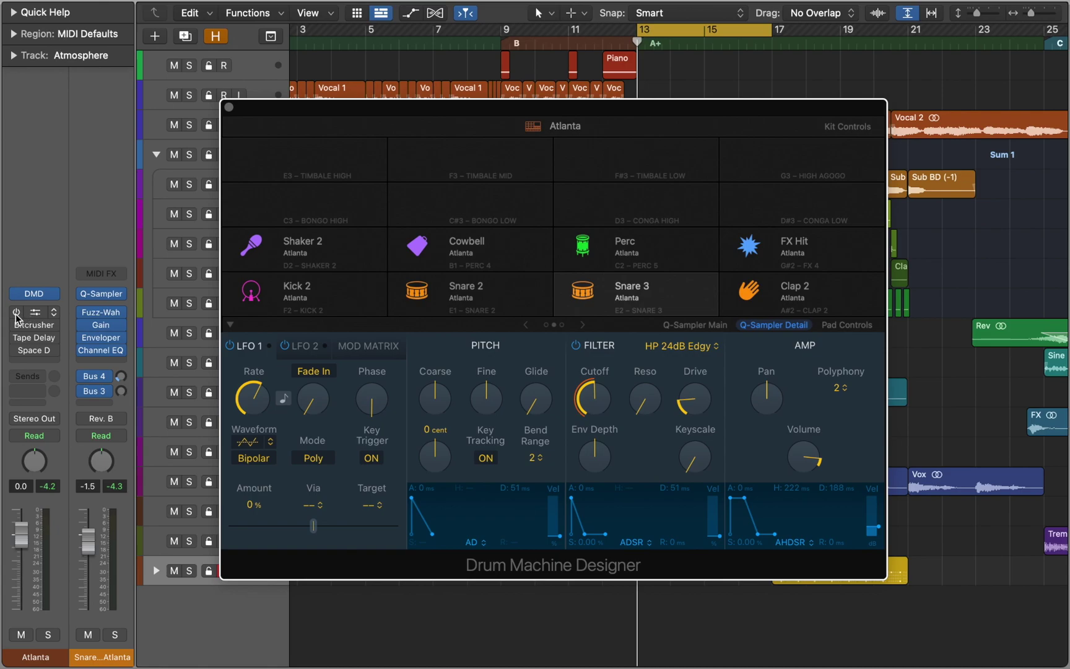
{"action": "left_click_drag", "start_coordinate": [17, 315], "coordinate": [18, 352]}
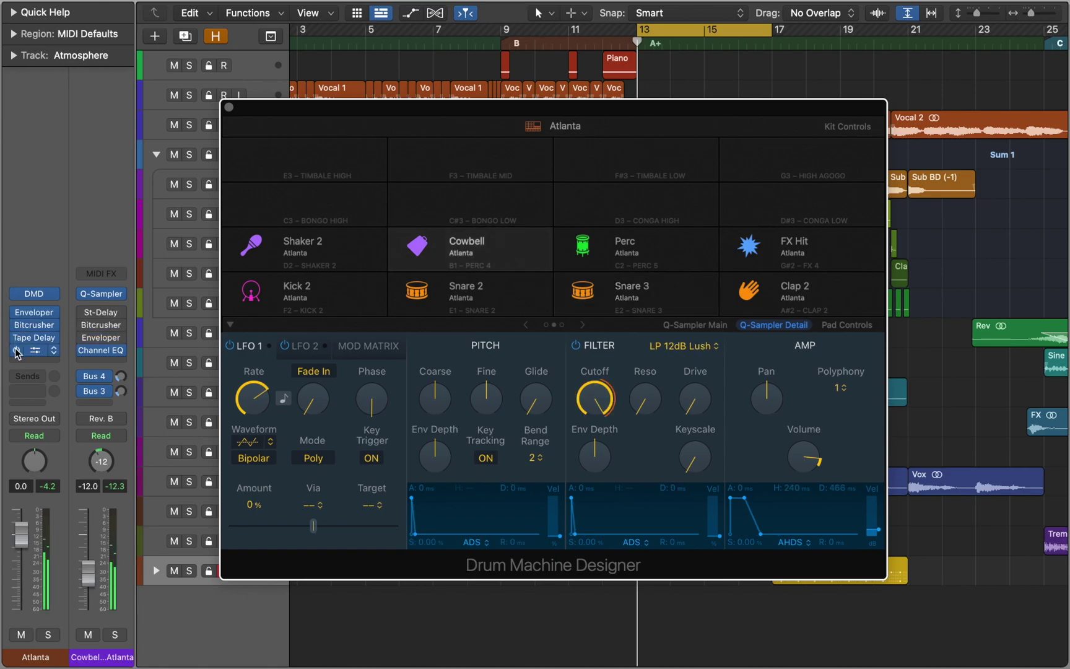
{"action": "left_click_drag", "start_coordinate": [413, 394], "coordinate": [413, 444]}
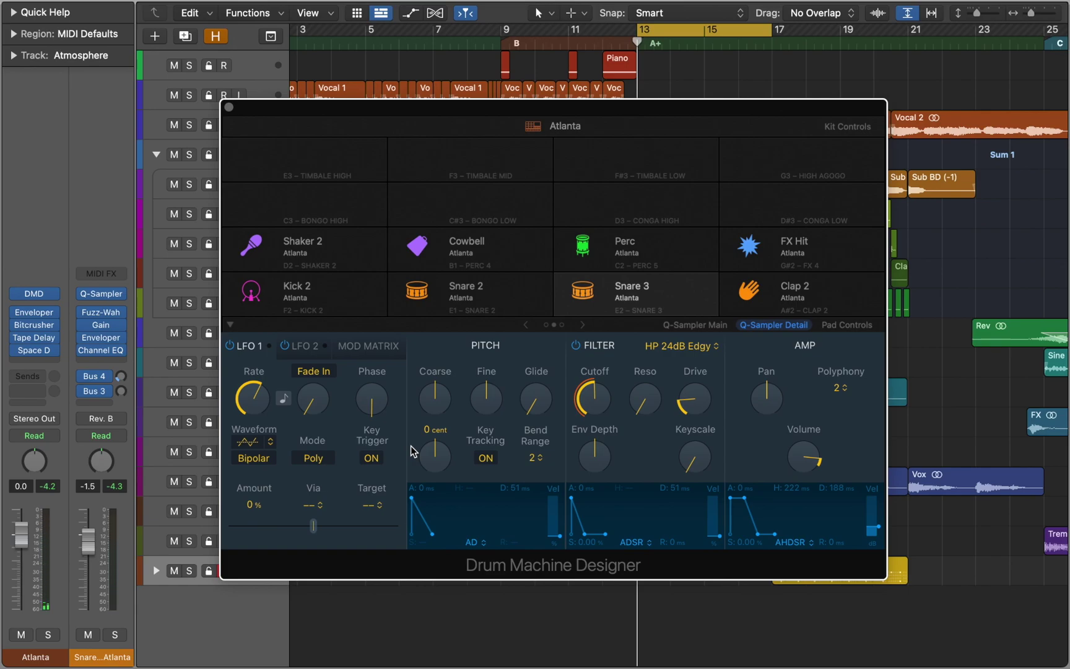
Step: Resample the Cowbell pad with its effects into a new pad
{"action": "left_click", "coordinate": [540, 267]}
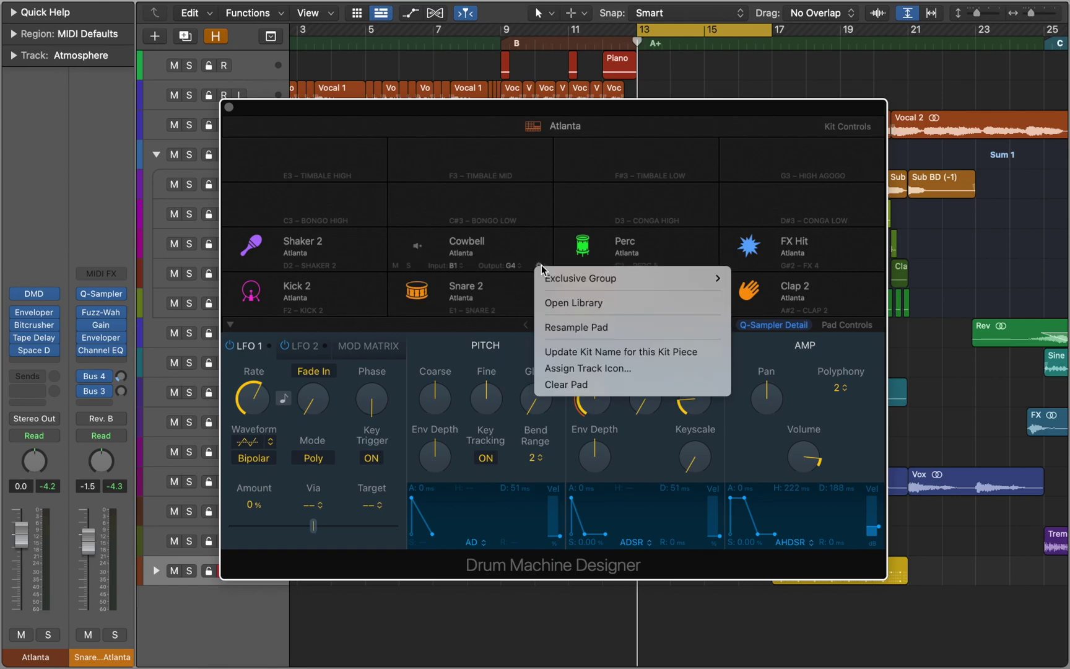
{"action": "left_click", "coordinate": [558, 327]}
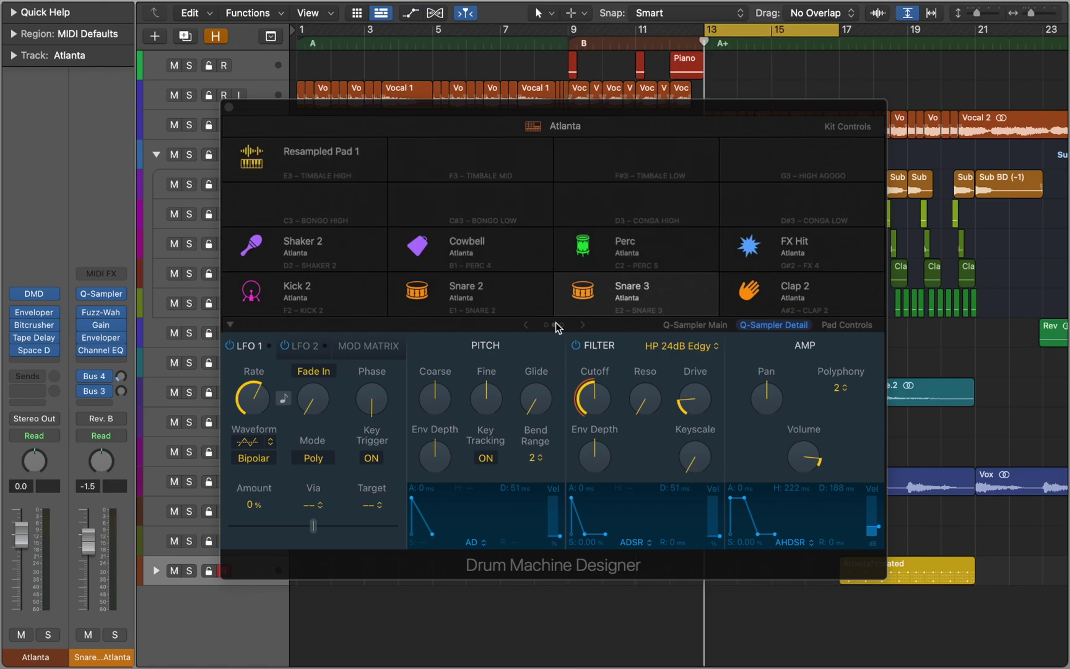
{"action": "left_click", "coordinate": [438, 396]}
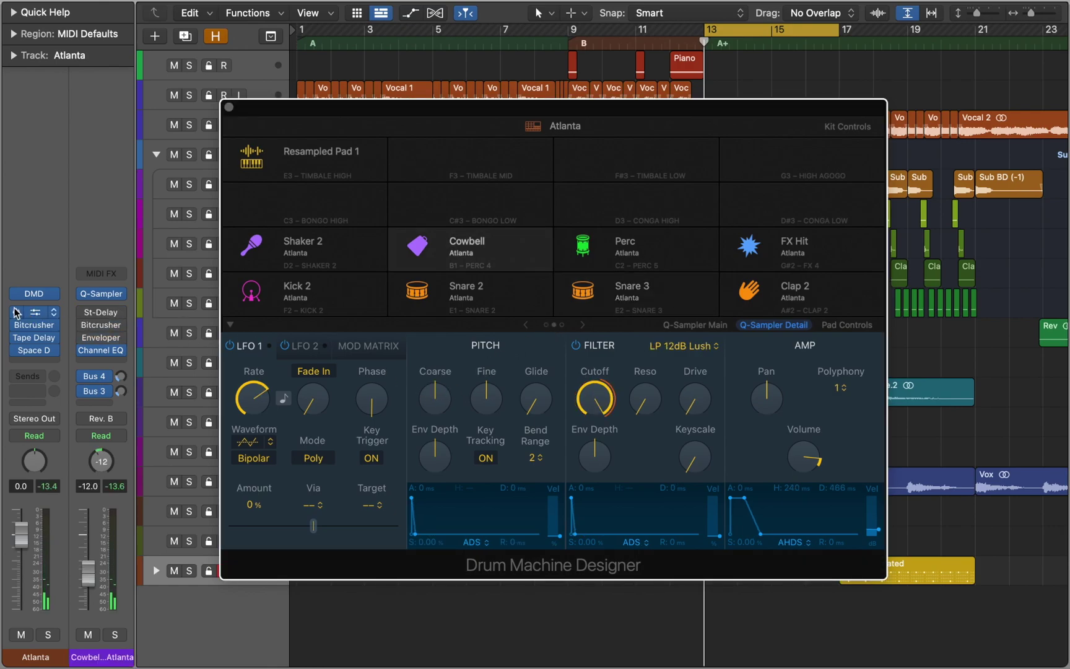
Step: Bypass the four kit effects, select Resampled Pad 1 and close the Drum Machine Designer
{"action": "left_click_drag", "start_coordinate": [18, 312], "coordinate": [15, 351]}
{"action": "mouse_move", "coordinate": [17, 354]}
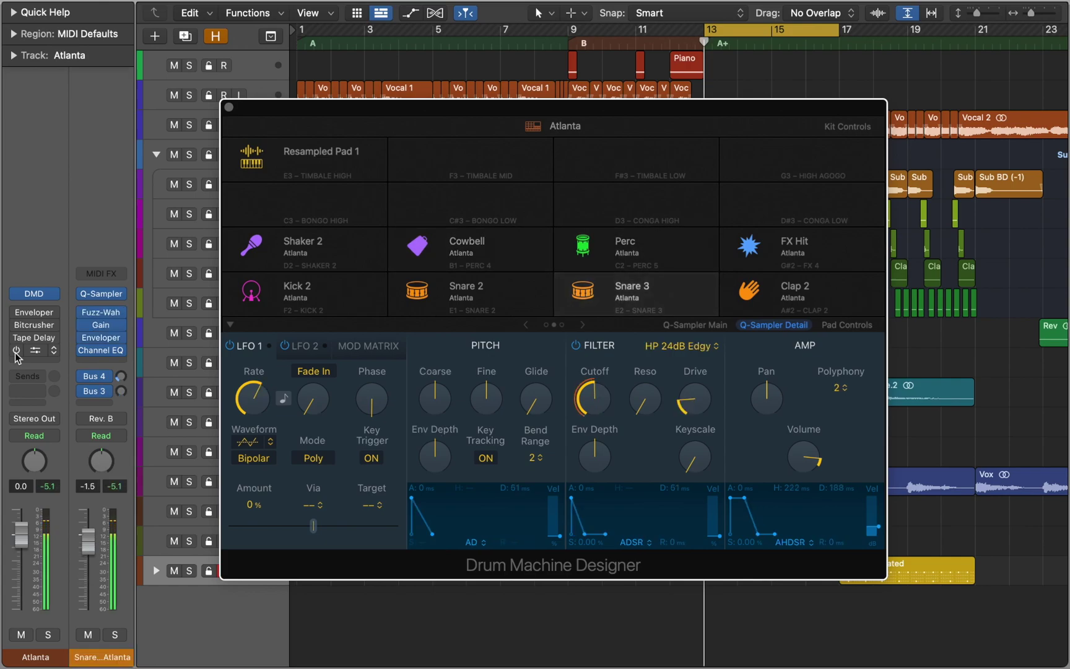
{"action": "left_click", "coordinate": [252, 163]}
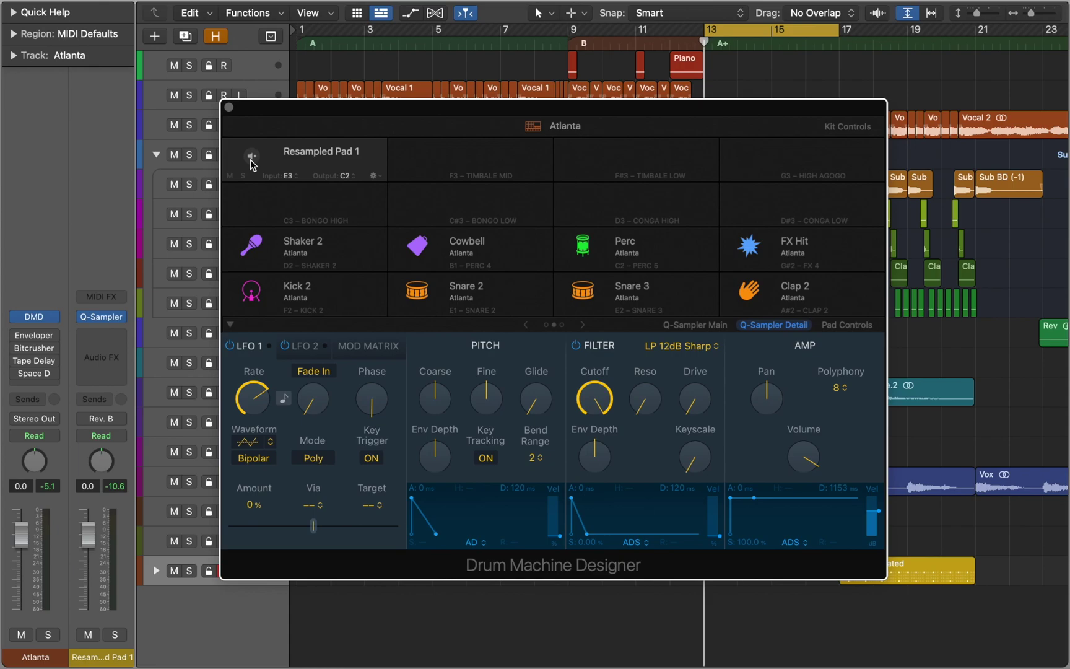
{"action": "left_click", "coordinate": [229, 108]}
Step: Hide the inspector and play the arrangement from around bar 13
{"action": "key", "text": "i"}
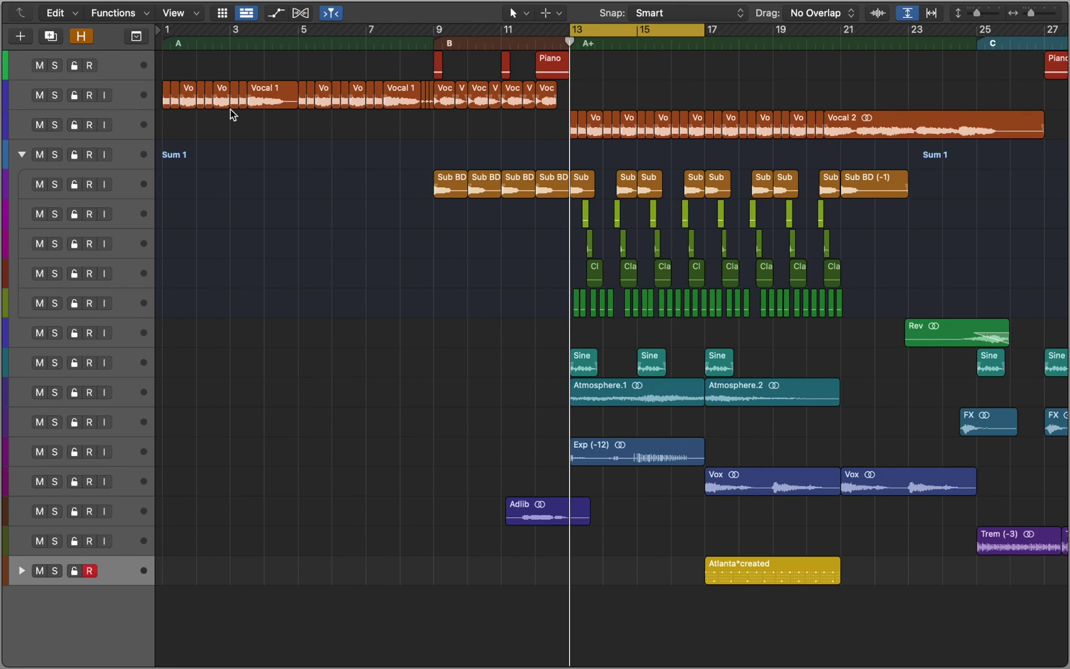
{"action": "key", "text": "space"}
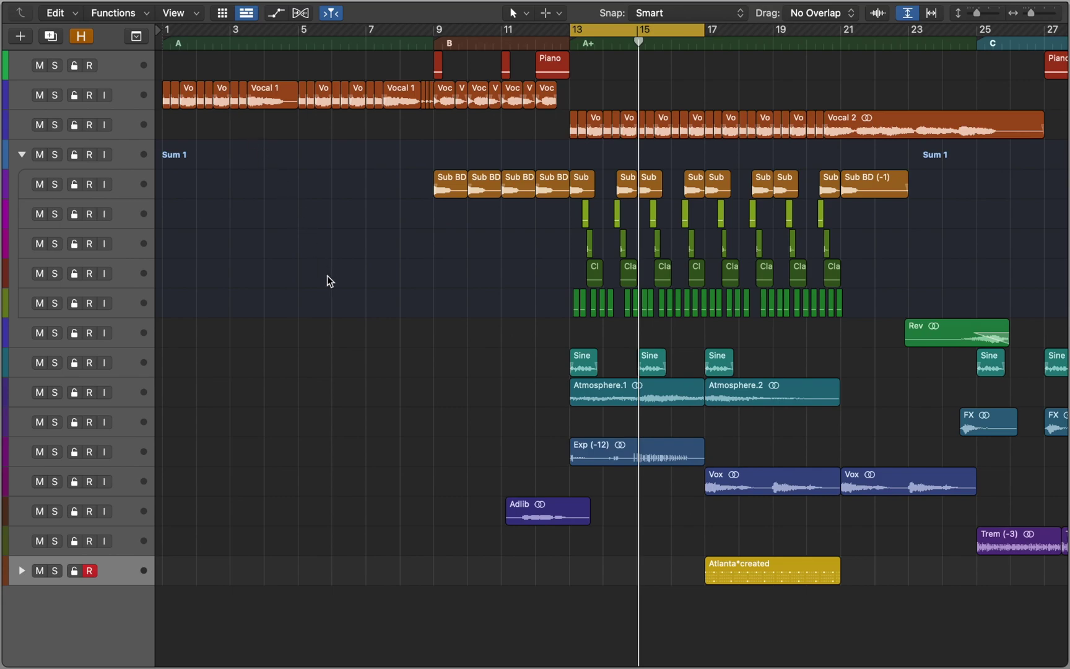
Step: Mute the Adlib, Exp (-12) and first two Sine regions
{"action": "left_click_drag", "start_coordinate": [454, 547], "coordinate": [610, 443]}
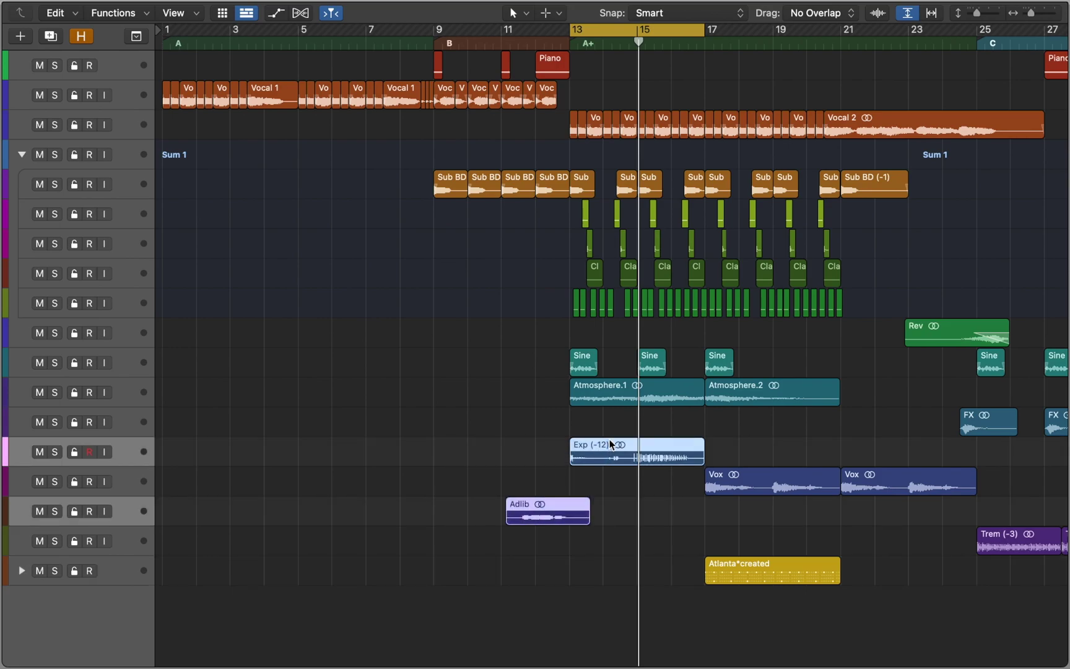
{"action": "key", "text": "ctrl+m"}
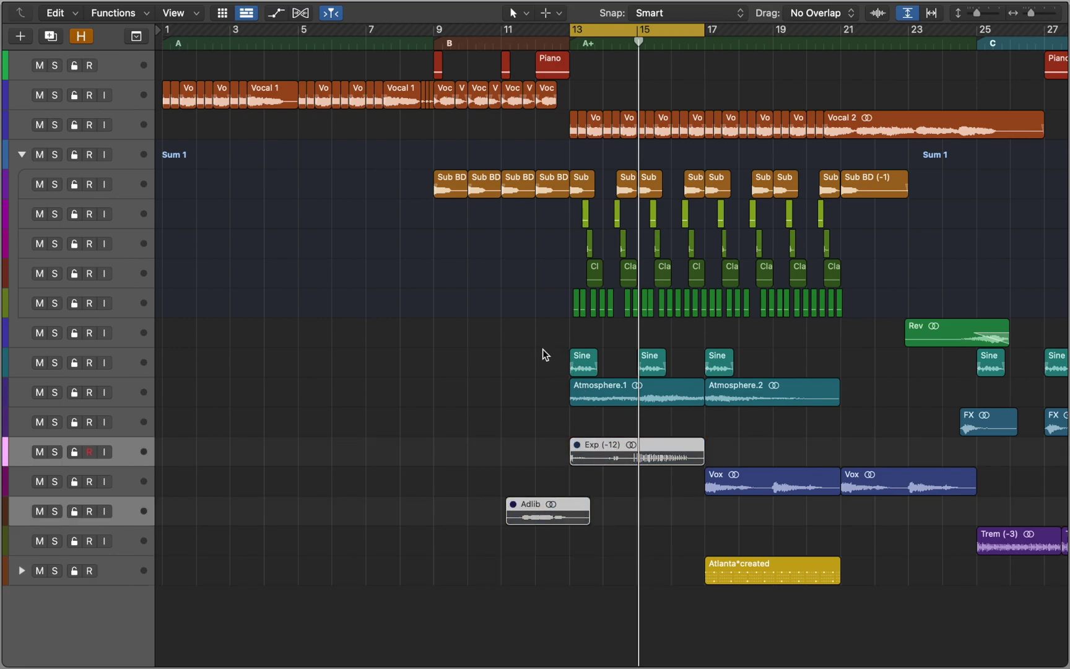
{"action": "left_click_drag", "start_coordinate": [545, 351], "coordinate": [675, 365]}
{"action": "key", "text": "ctrl+m"}
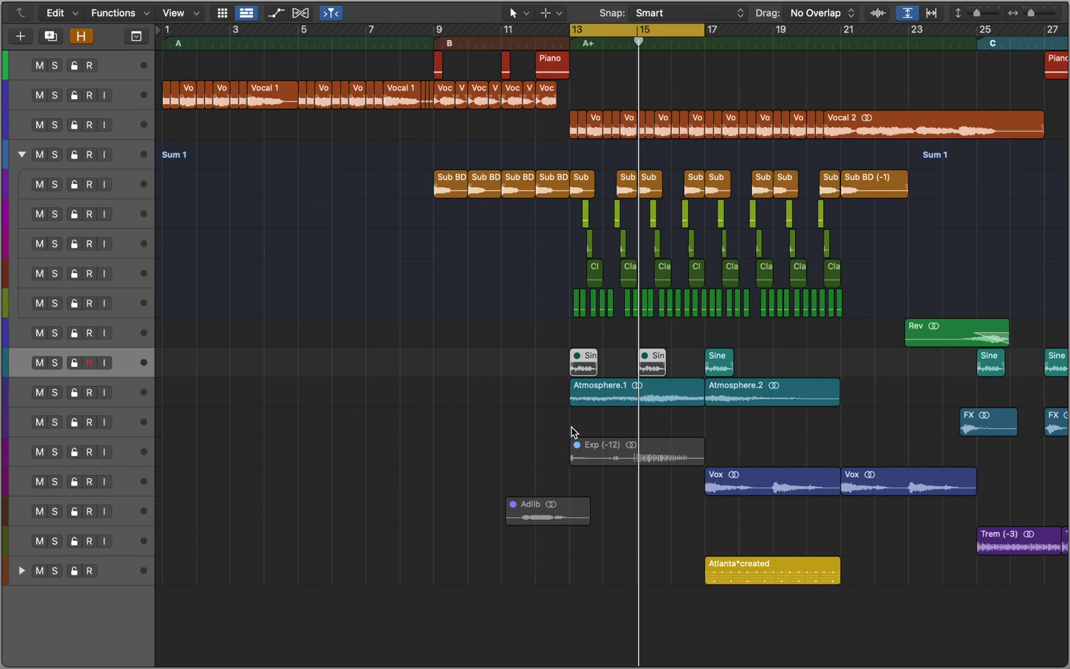
Step: Bounce the bar 13–17 regions in place to a new Sub BD_bip_4 track
{"action": "left_click_drag", "start_coordinate": [571, 426], "coordinate": [703, 113]}
{"action": "key", "text": "ctrl+b"}
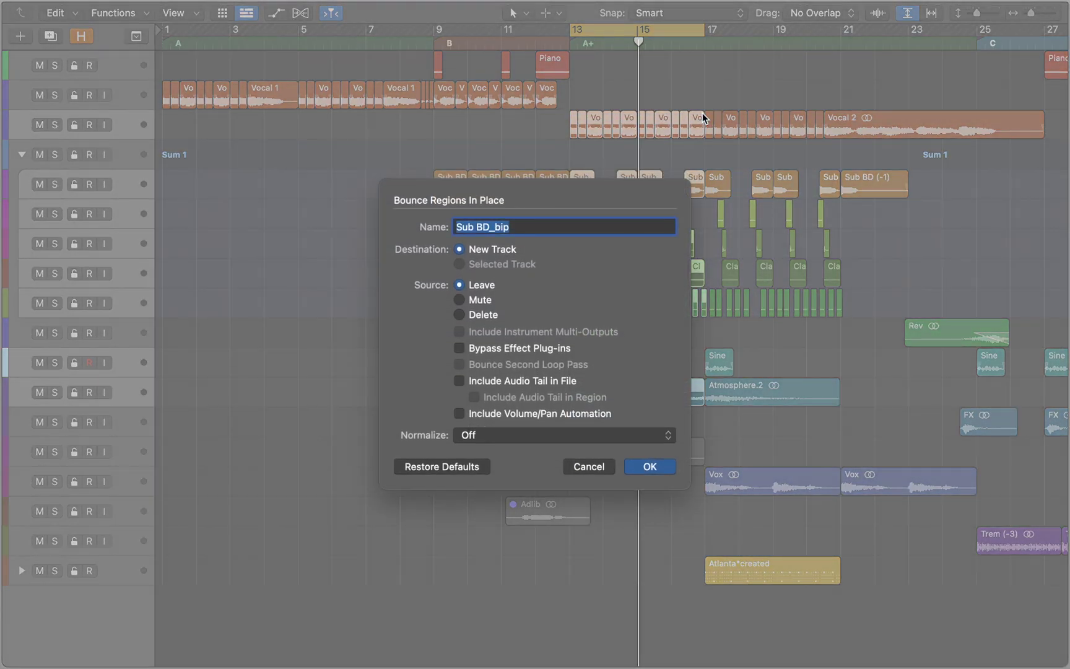
{"action": "key", "text": "Return"}
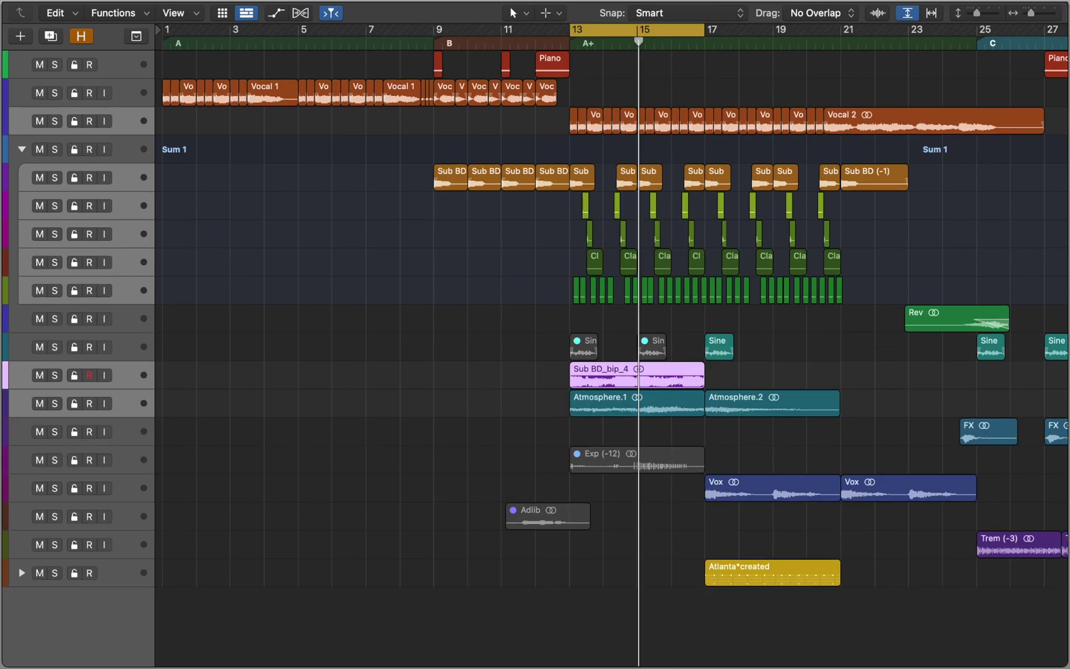
Step: Solo the Sub BD_bip_4 track and play it back from bar 13
{"action": "left_click", "coordinate": [702, 113]}
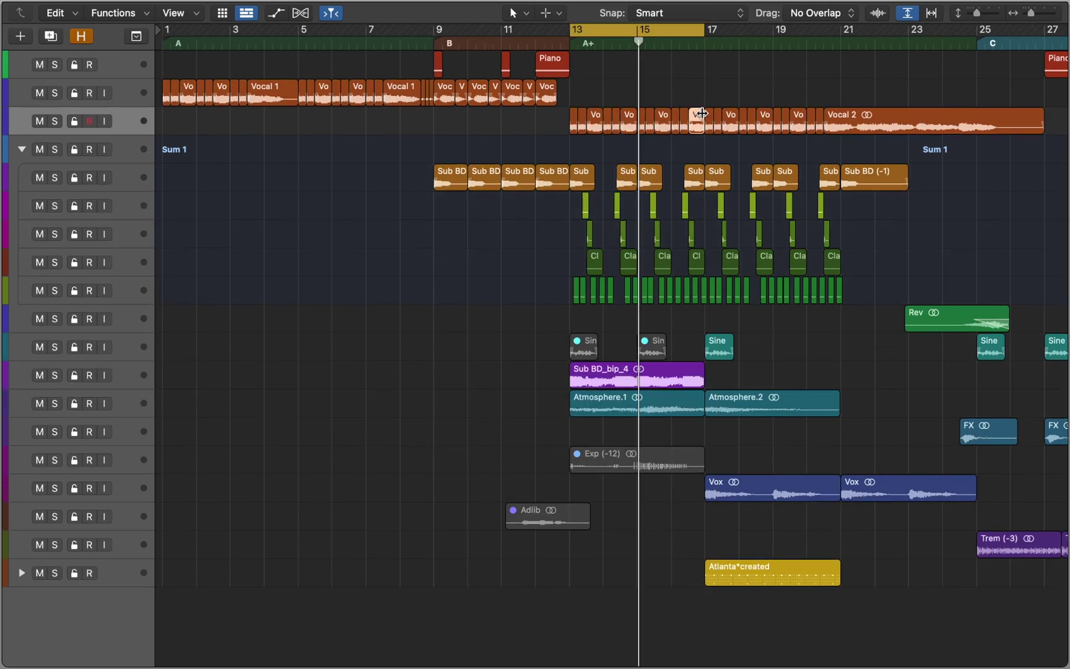
{"action": "left_click", "coordinate": [607, 372]}
{"action": "key", "text": "s"}
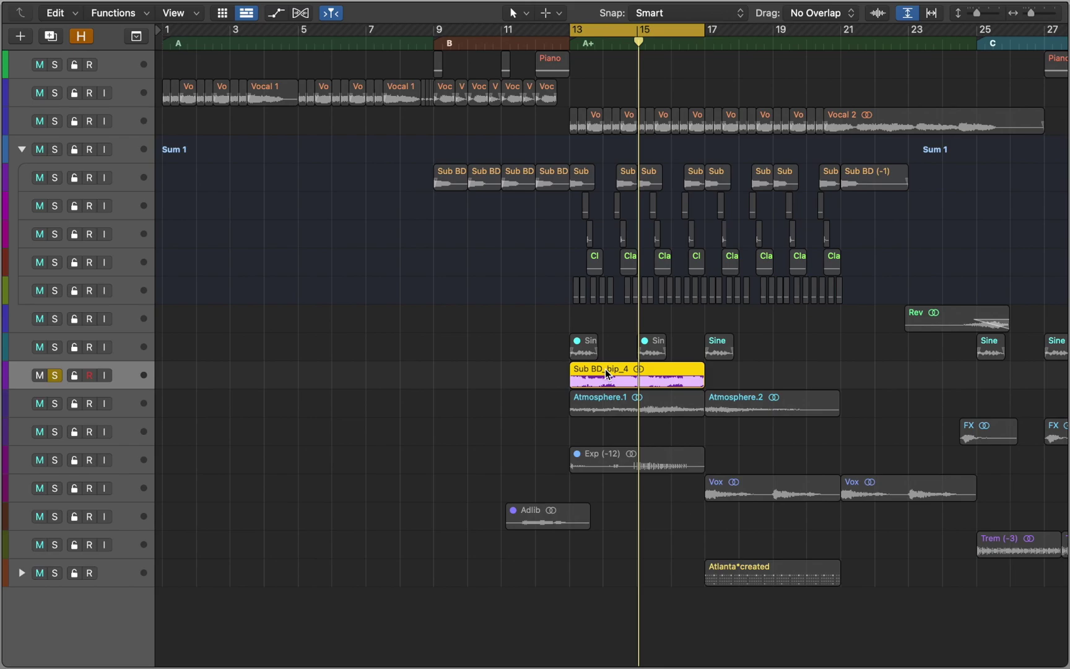
{"action": "key", "text": "space"}
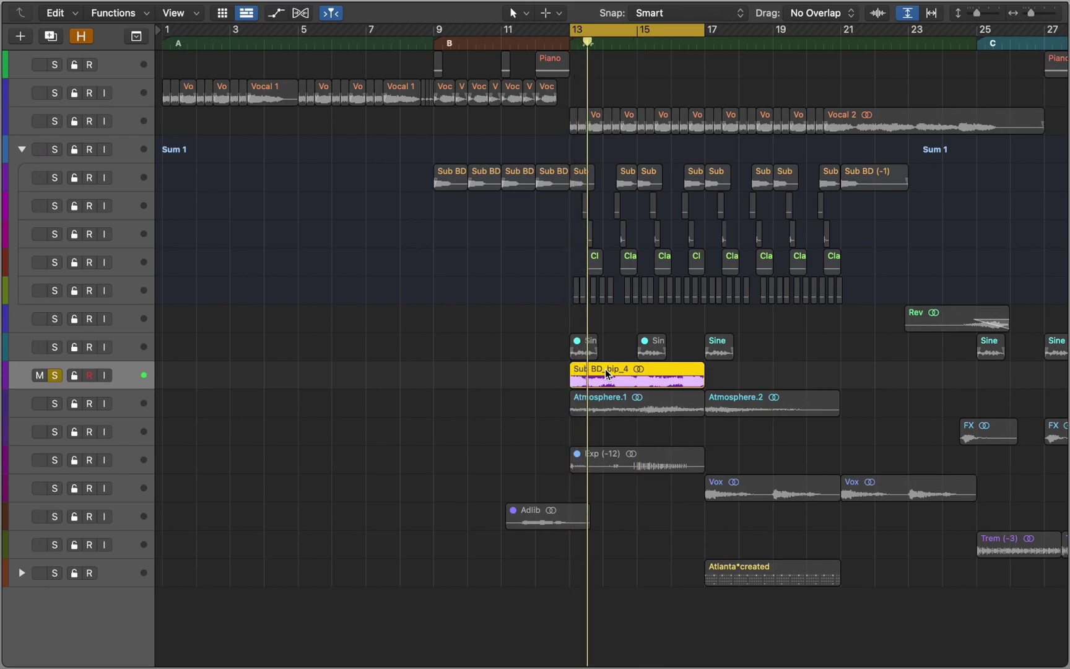
Step: Convert the Sub BD_bip_4 region into a ReSampled Quick Sampler track with slice Sensitivity 5
{"action": "key", "text": "s"}
{"action": "left_click_drag", "start_coordinate": [607, 372], "coordinate": [110, 545]}
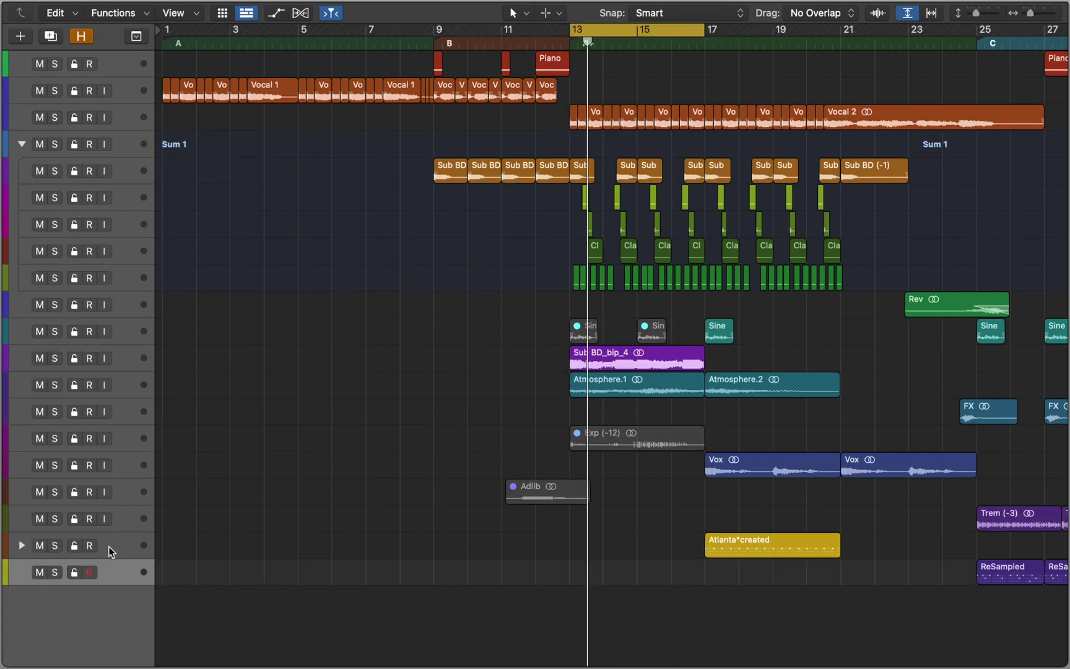
{"action": "key", "text": "i"}
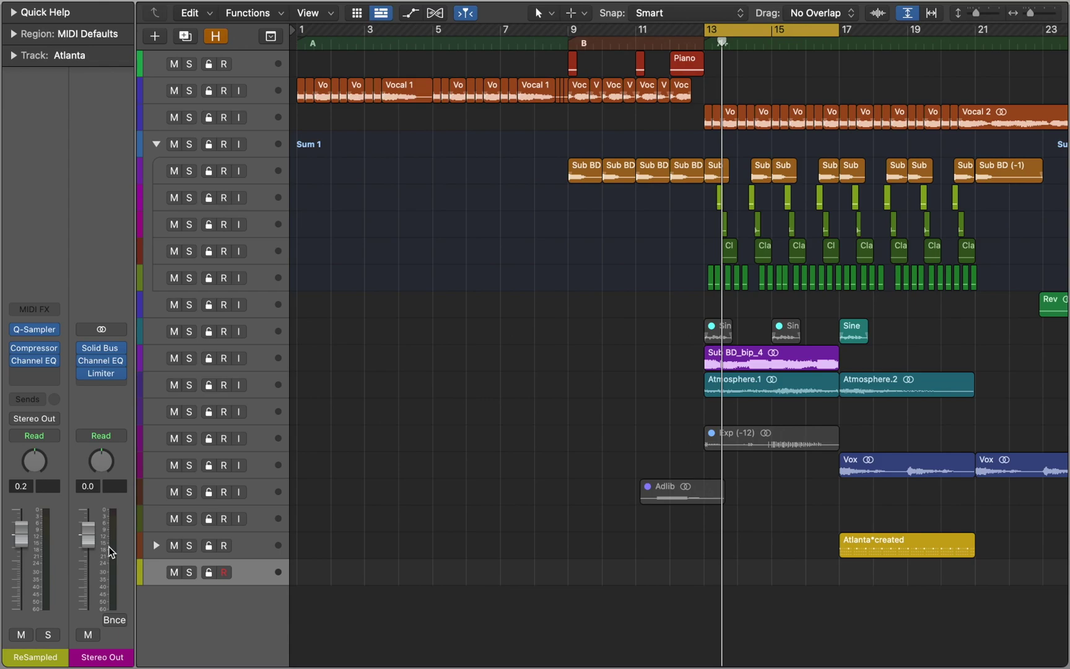
{"action": "left_click", "coordinate": [35, 330]}
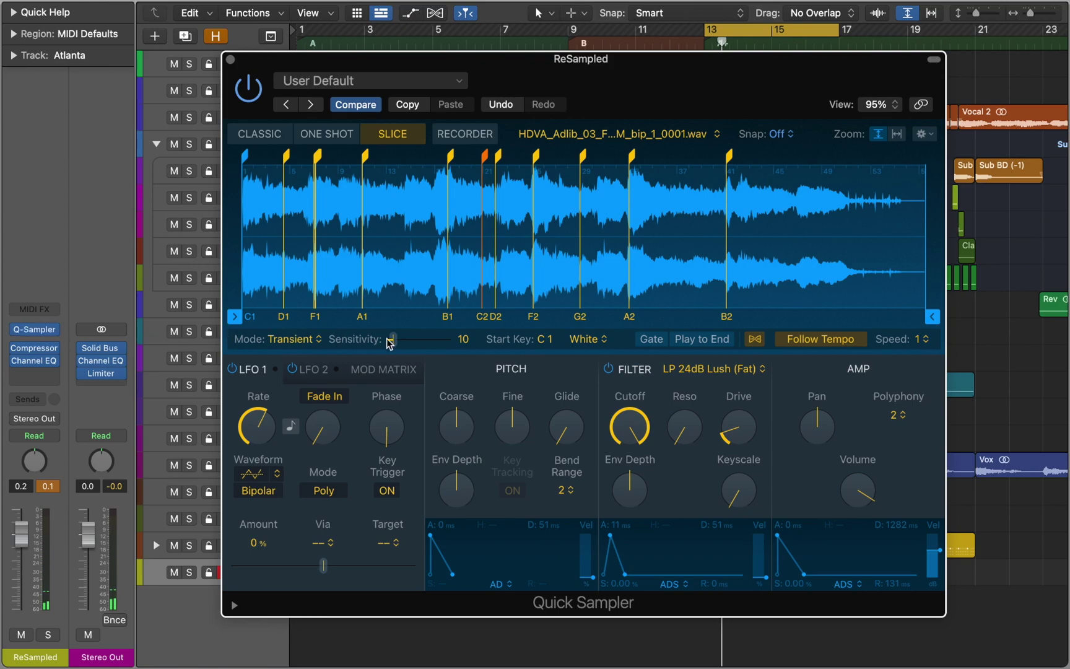
{"action": "left_click_drag", "start_coordinate": [391, 340], "coordinate": [392, 347]}
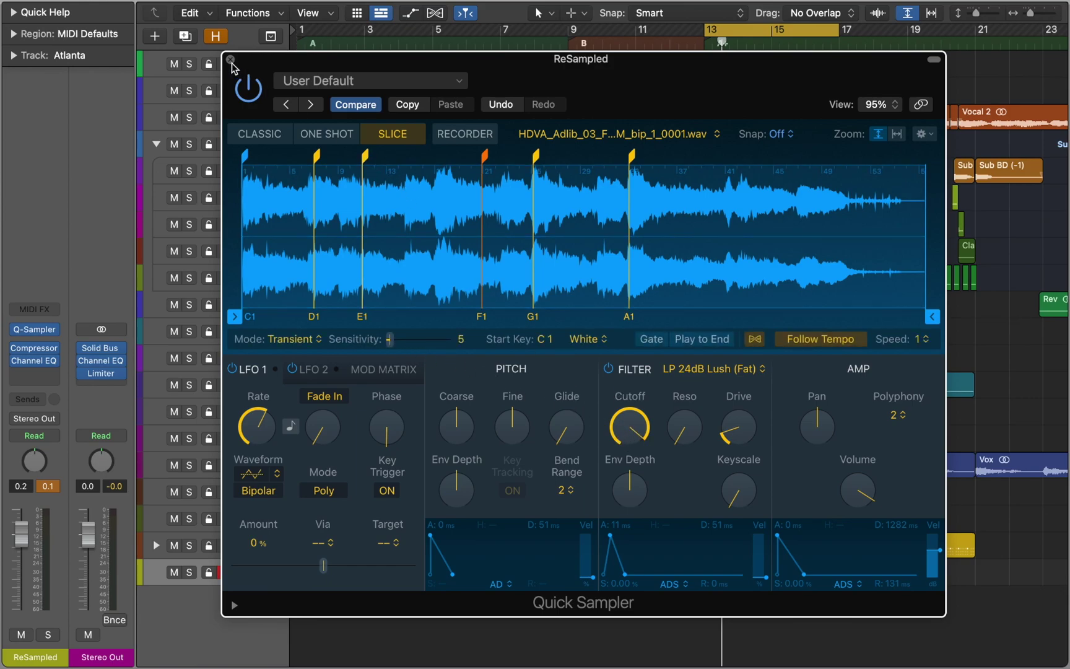
{"action": "key", "text": "super+w"}
Step: Set the cycle to the first ReSampled region at bars 25–27 and play it
{"action": "scroll", "coordinate": [600, 371], "scroll_direction": "right", "scroll_amount": 6}
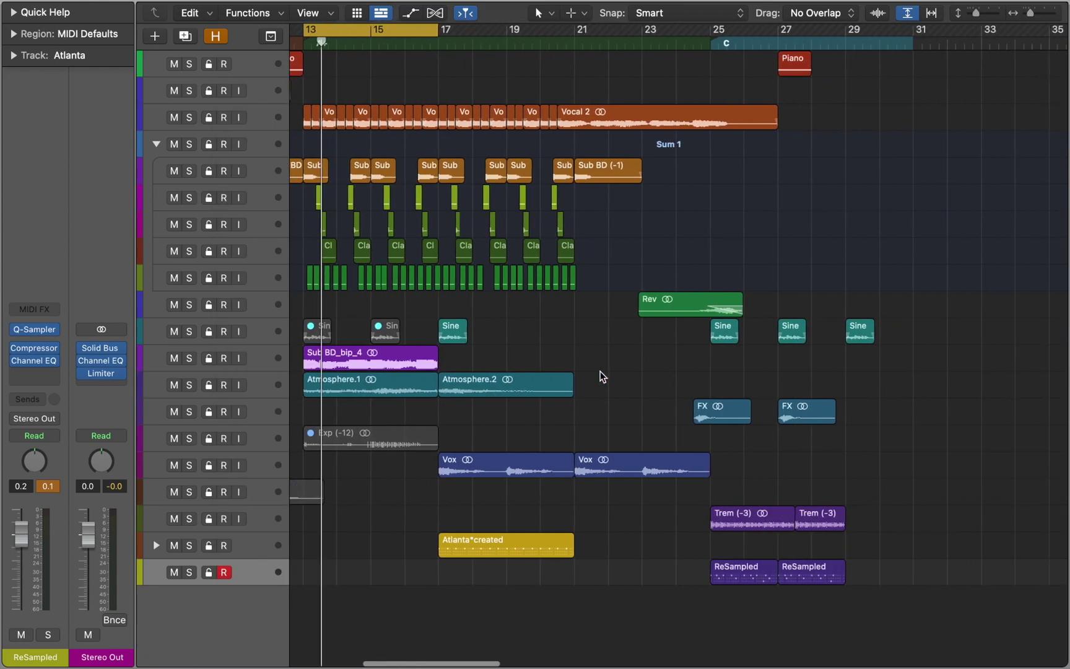
{"action": "left_click", "coordinate": [737, 570]}
{"action": "key", "text": "super+u"}
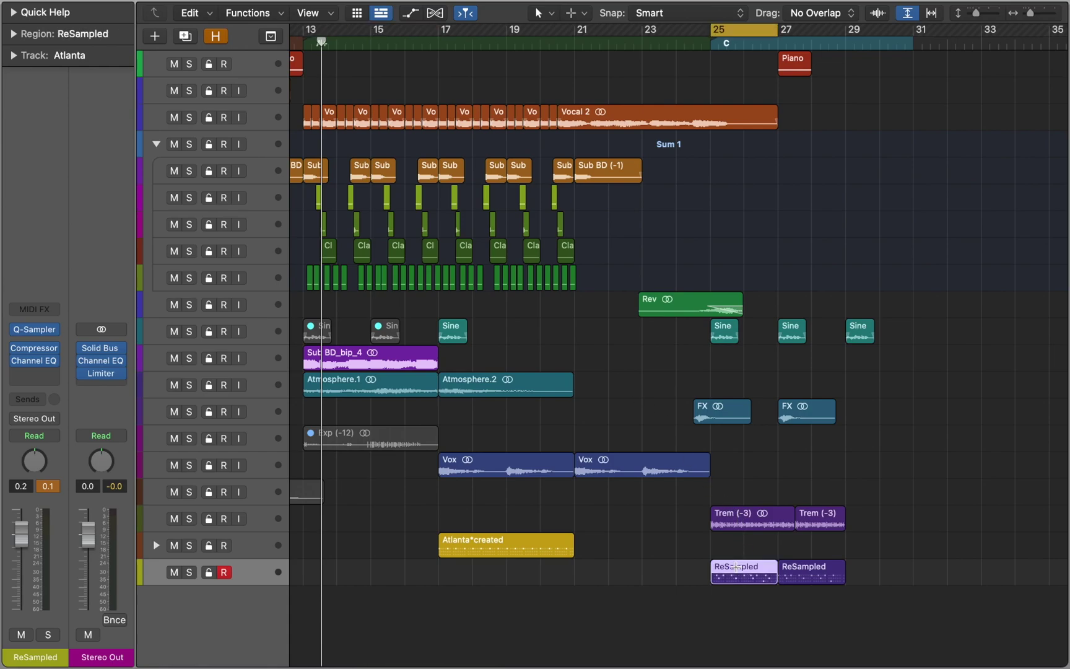
{"action": "key", "text": "space"}
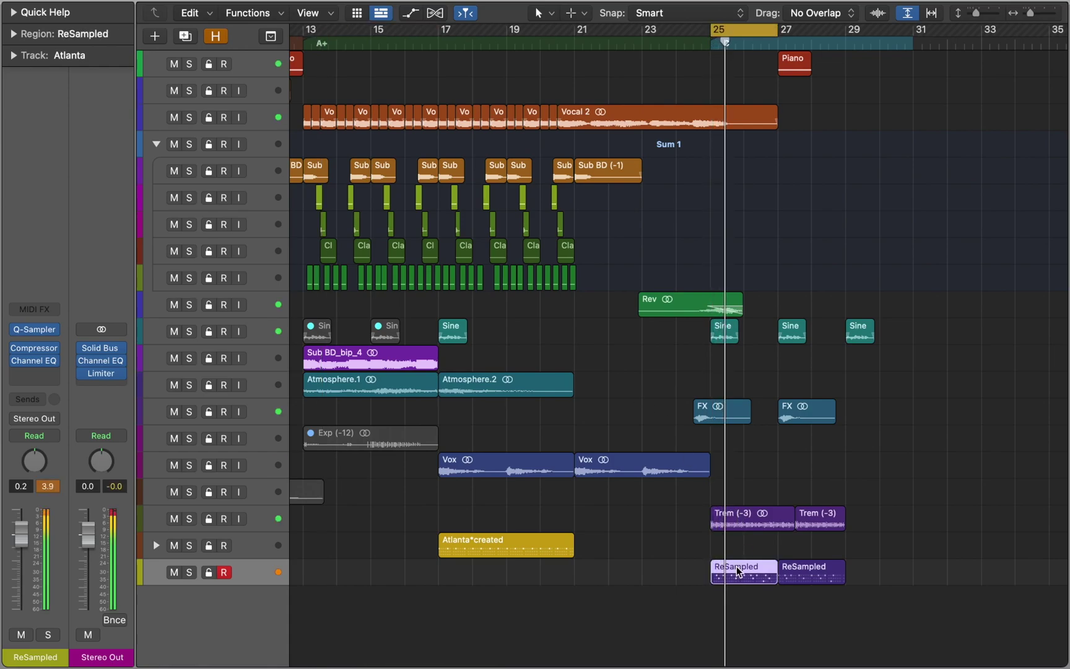